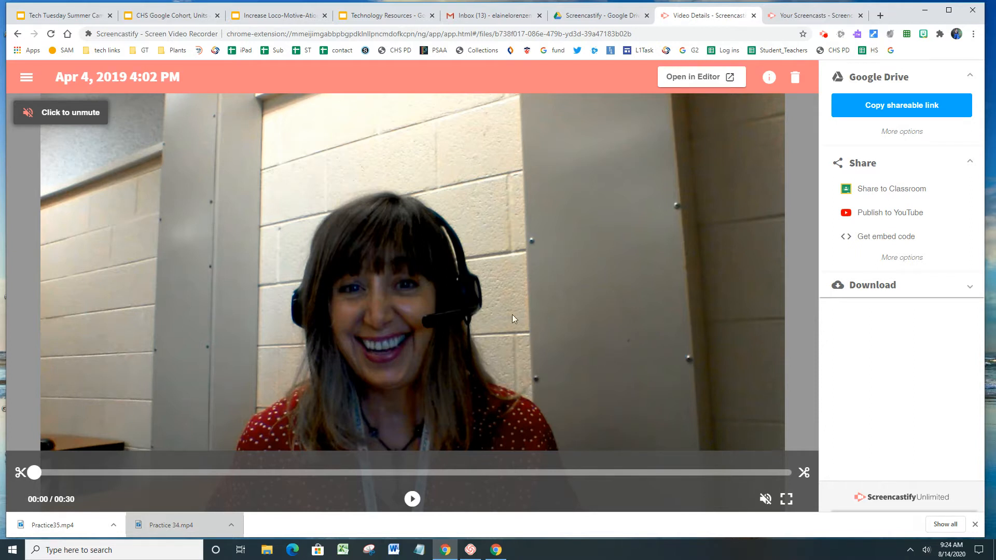
- Switch to the Screencastify folder in Google Drive and briefly play the video Accessing Audio Feedback with Kaizena.mp4 in its preview
click(592, 16)
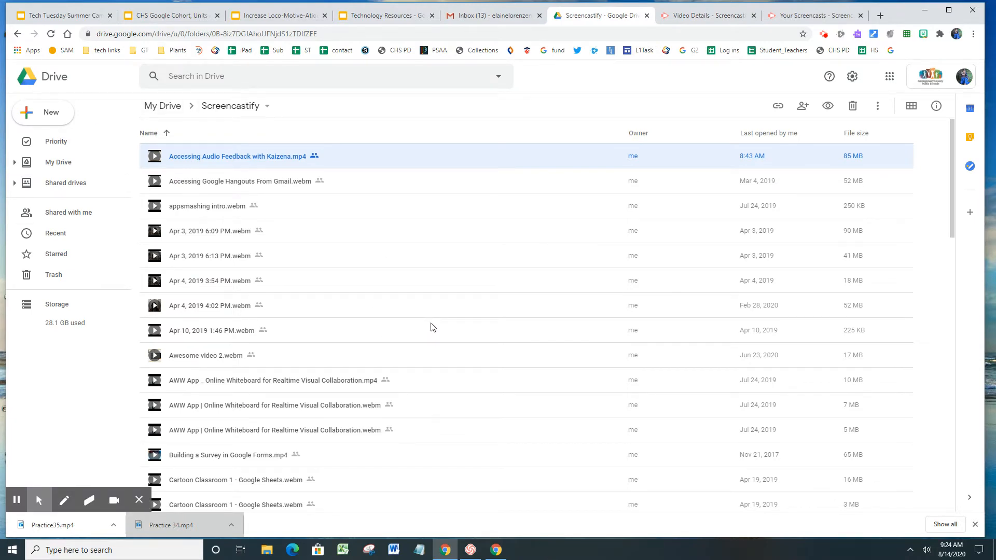
double_click(323, 160)
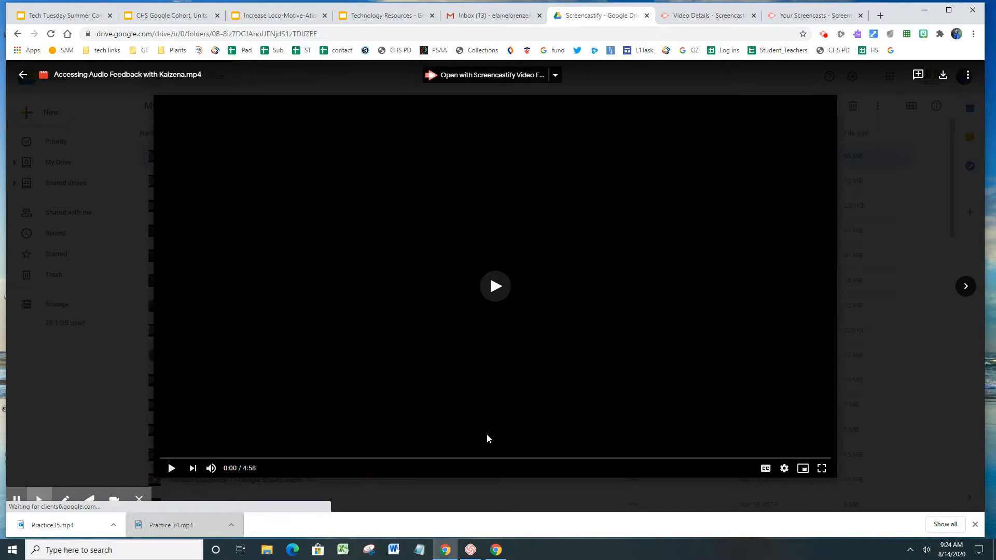
click(172, 468)
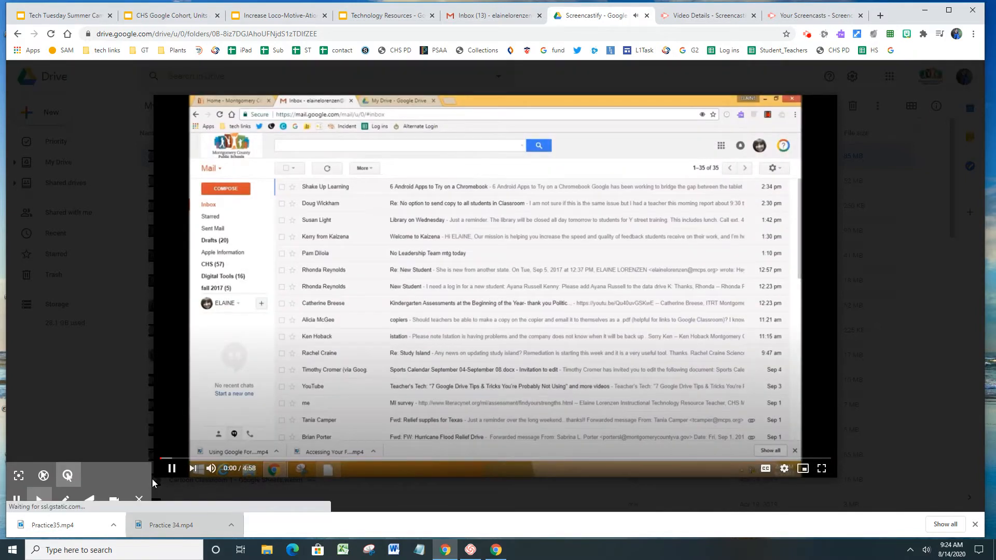
click(171, 468)
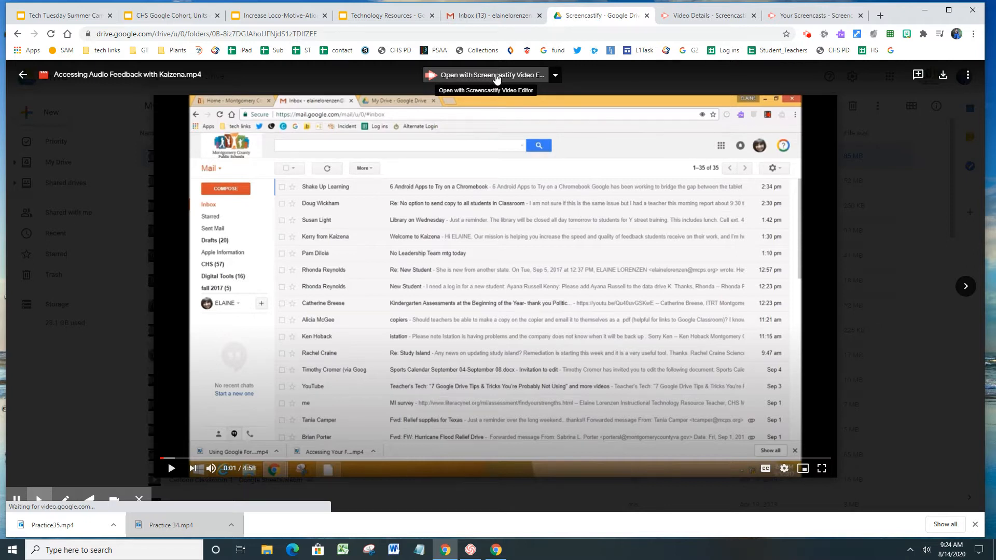
- Look over the My Recordings library in Screencastify and return to the Apr 4, 2019 4:02 PM recording
click(700, 16)
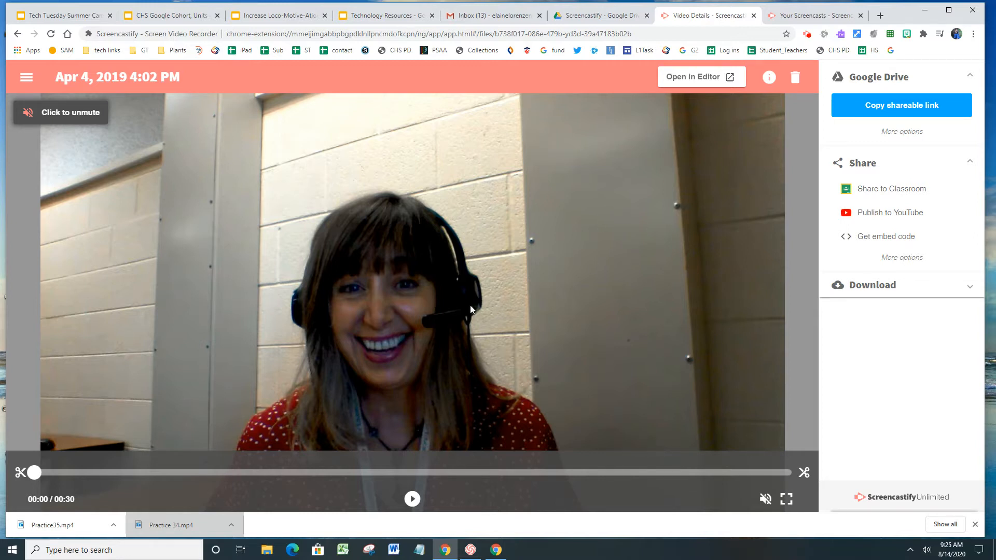
click(822, 19)
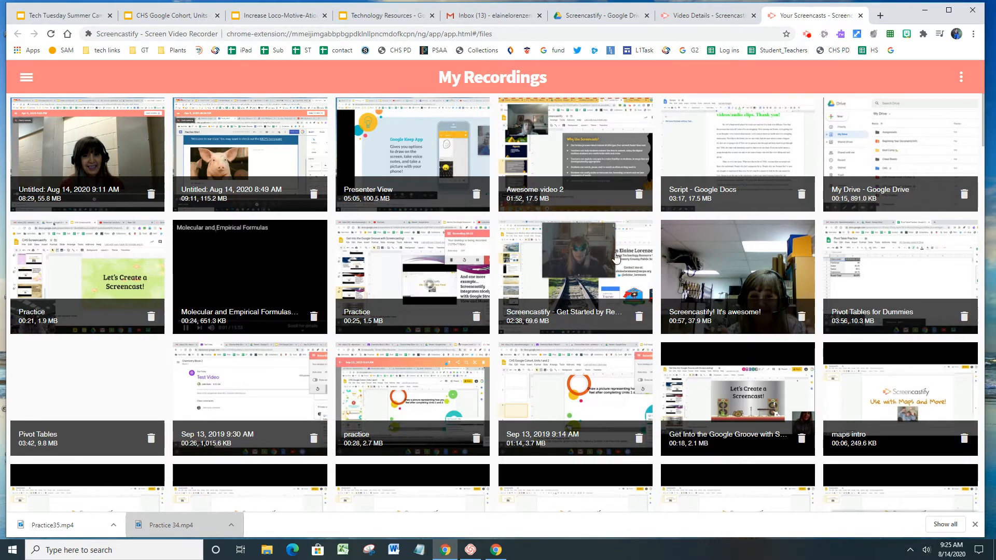
click(701, 18)
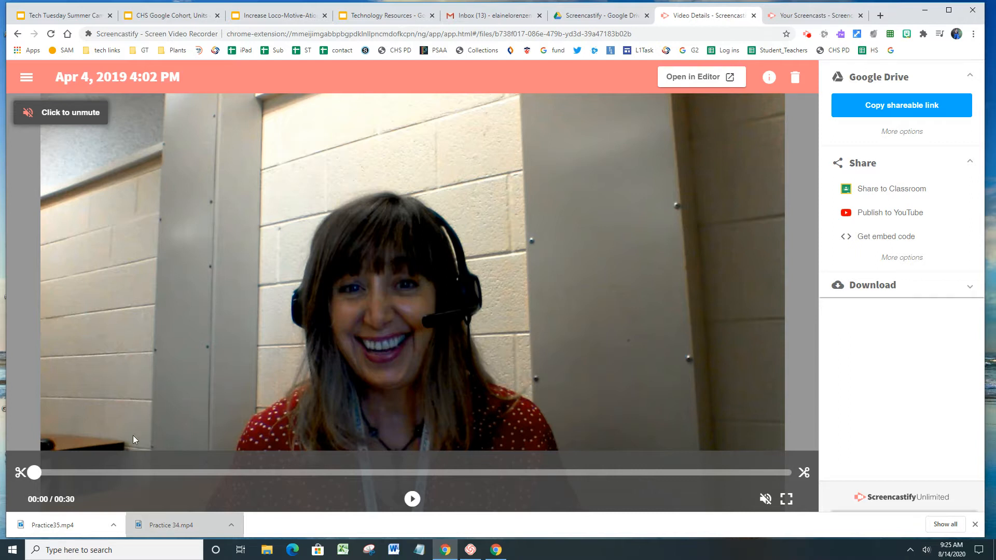
- Trim the recording's start to 00:01, save and confirm the trim, and pause playback
click(20, 472)
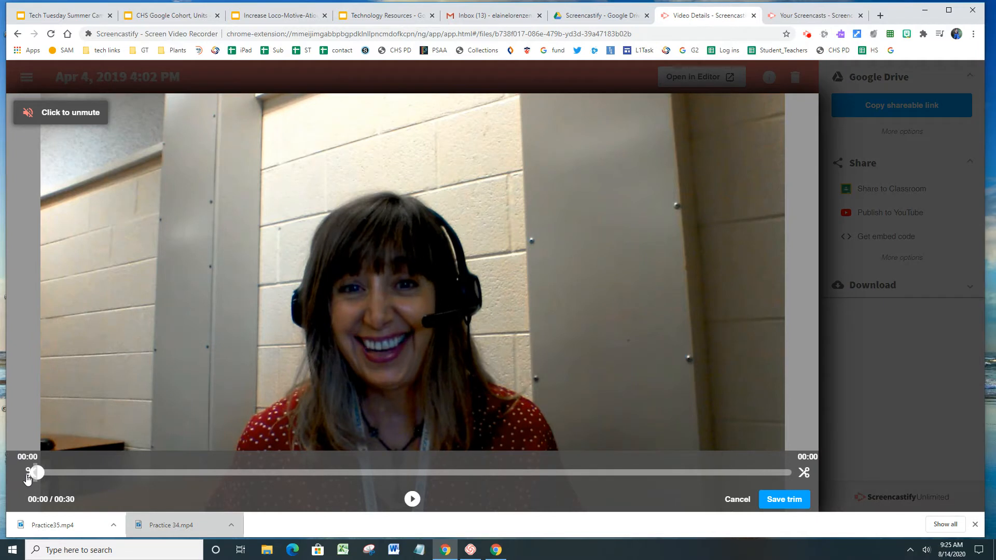
drag(37, 478, 65, 479)
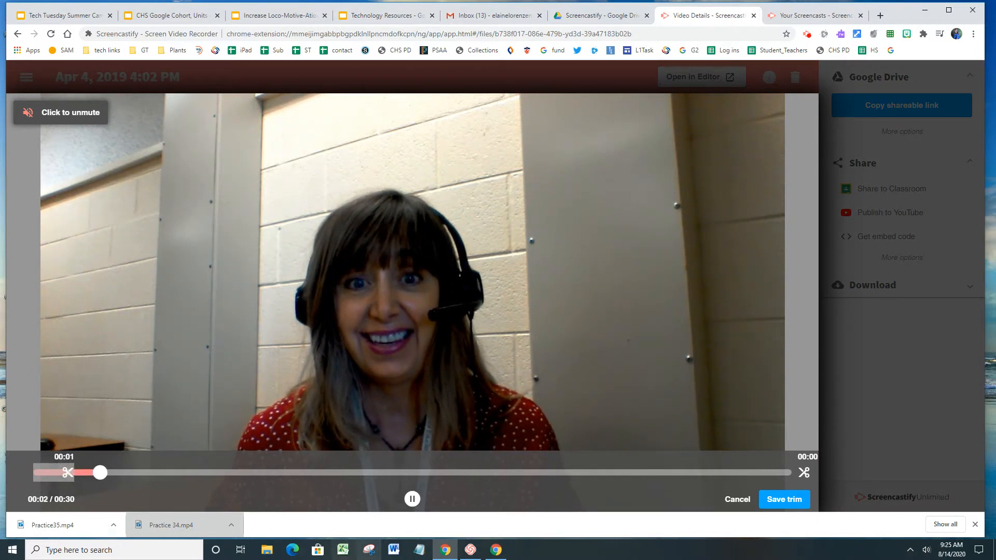
click(784, 503)
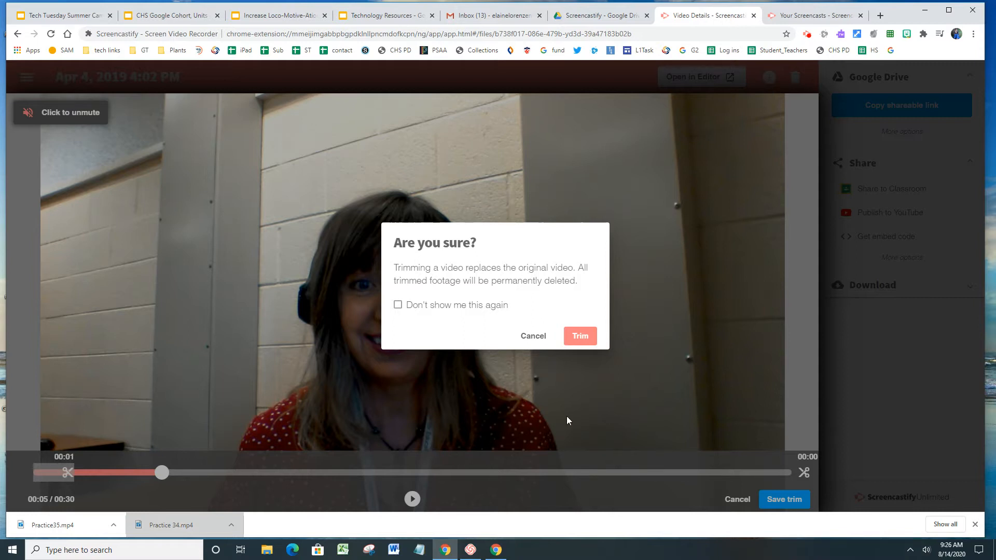
click(579, 337)
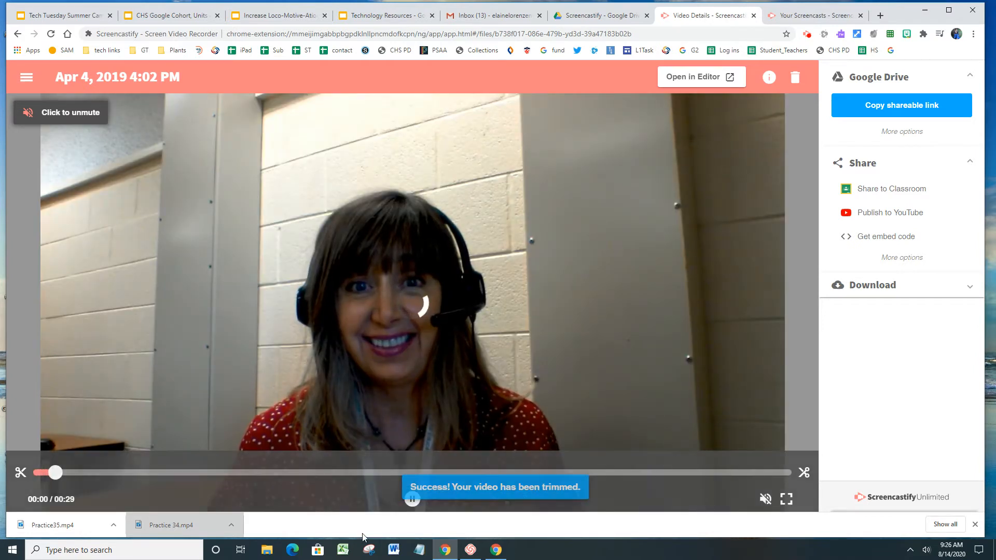
click(411, 500)
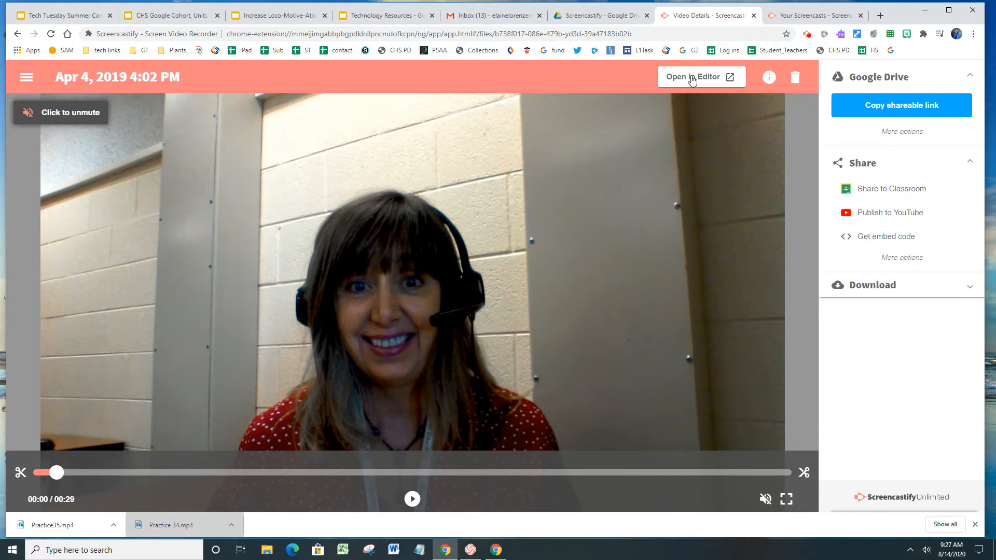
- Open the trimmed recording in the Screencastify Editor and split the clip at 00:15
click(706, 82)
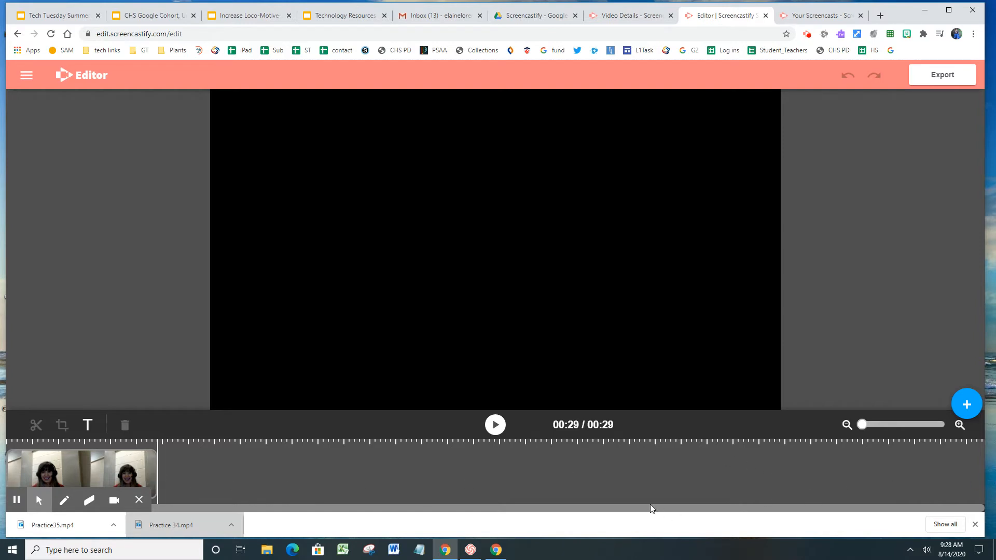
click(80, 468)
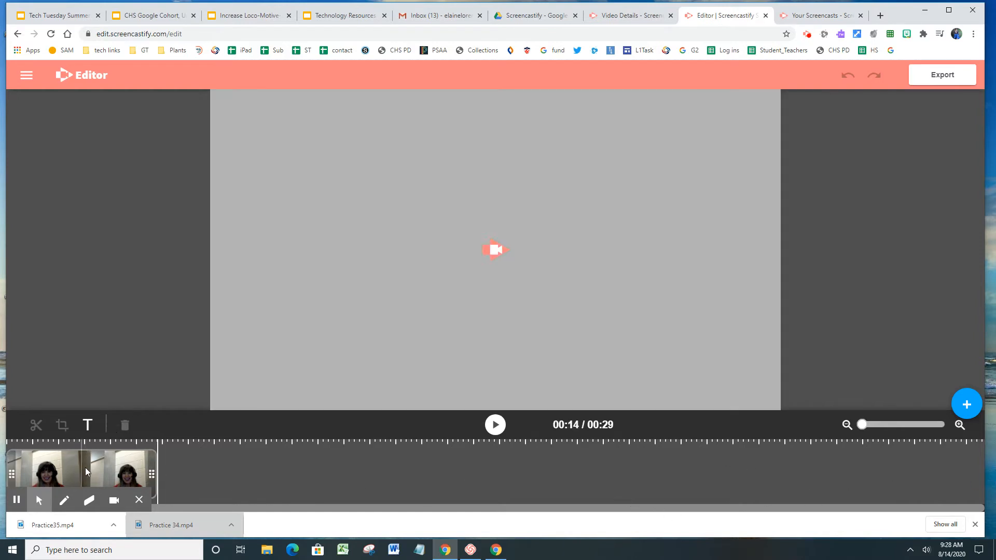
click(66, 468)
click(101, 468)
click(85, 468)
click(86, 467)
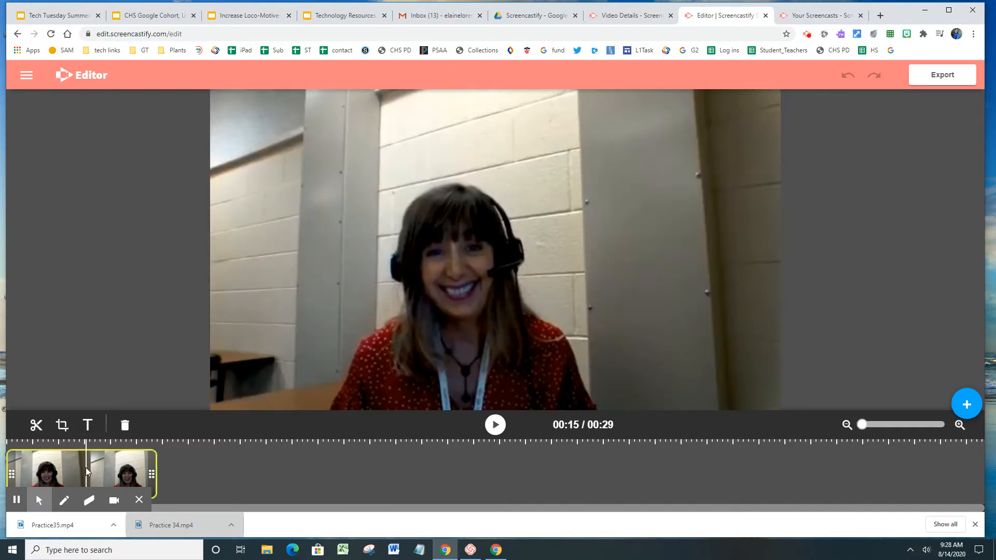
click(37, 426)
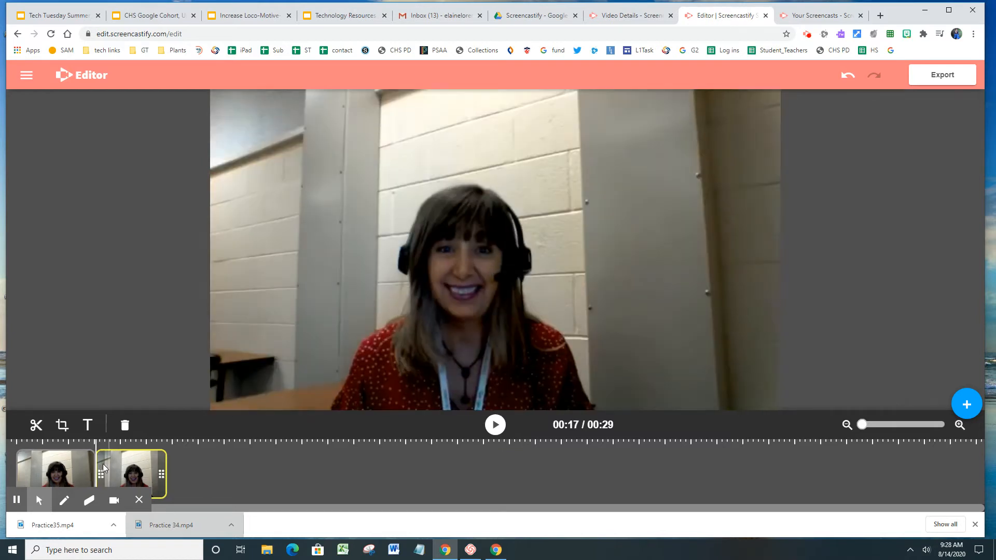
- Split the second clip about 4 seconds after its start and delete the short middle segment
click(114, 455)
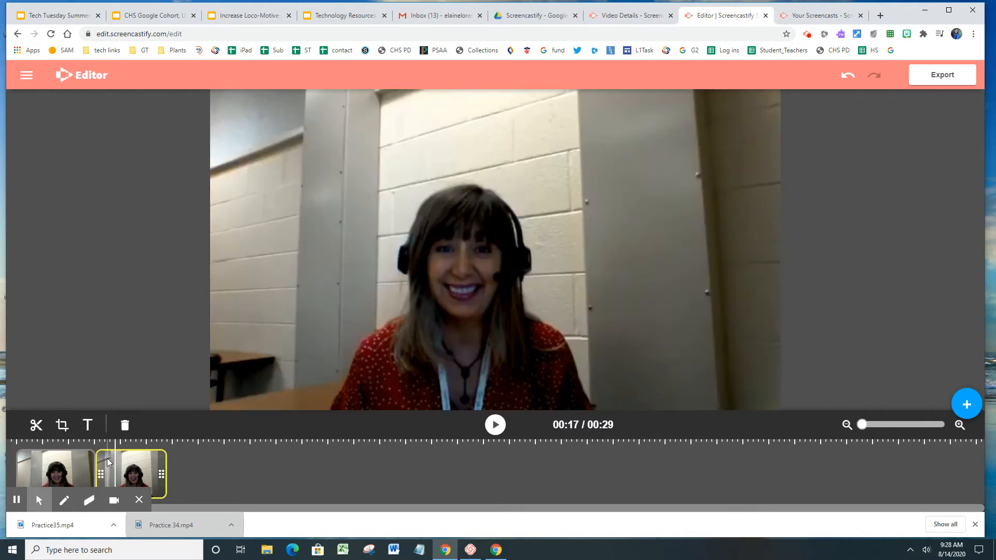
click(37, 424)
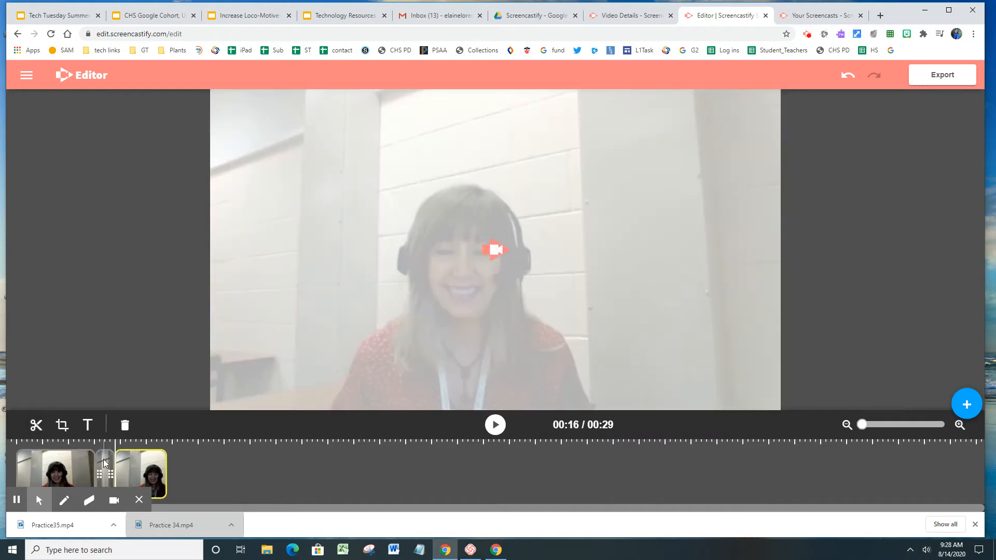
click(104, 463)
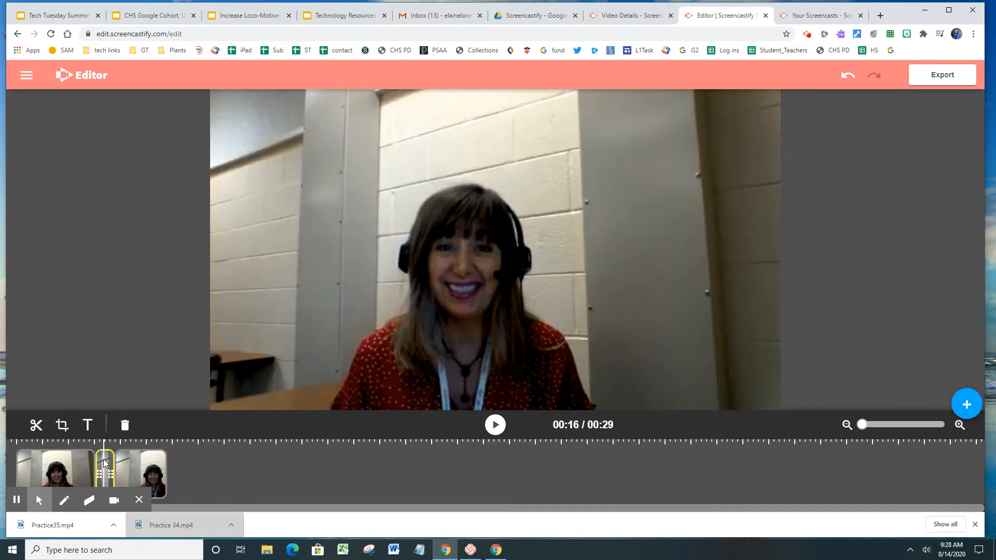
click(125, 426)
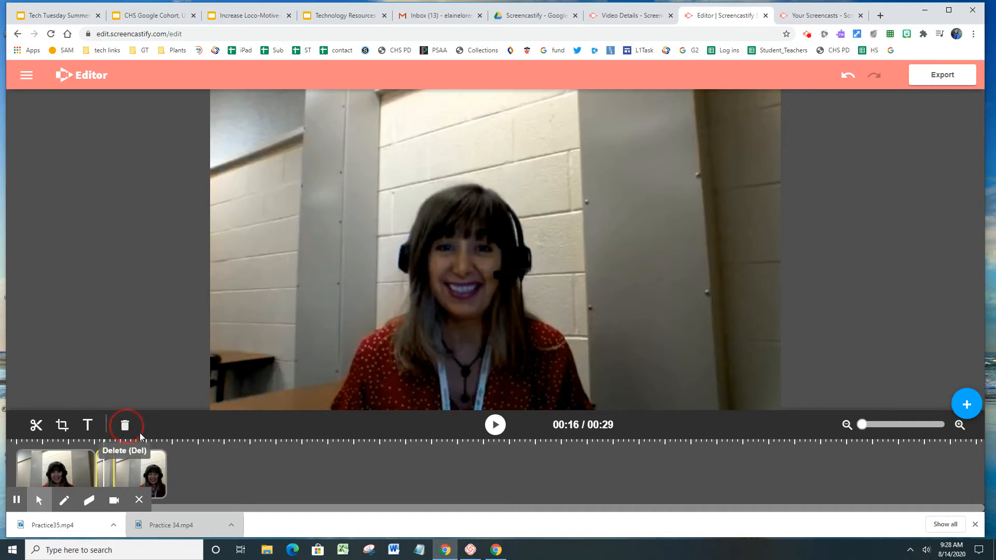
click(422, 474)
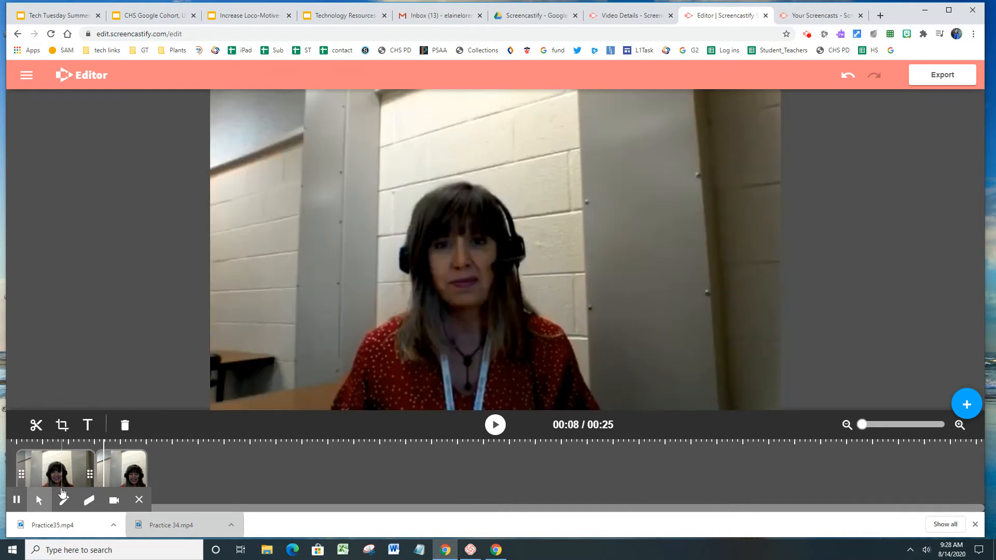
- Crop the first clip to a rectangle around the speaker, removing the outer edges of the frame, and apply the crop
click(71, 454)
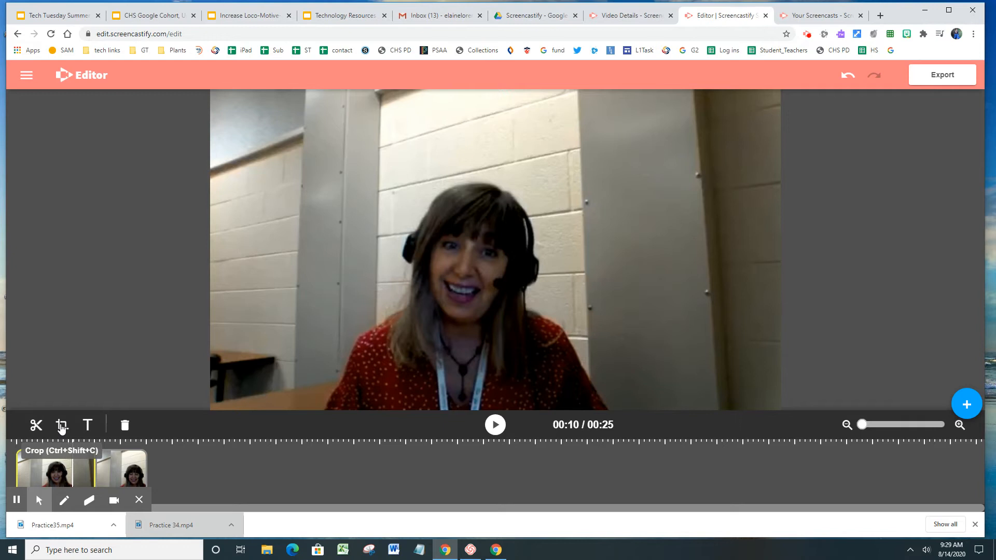
click(61, 426)
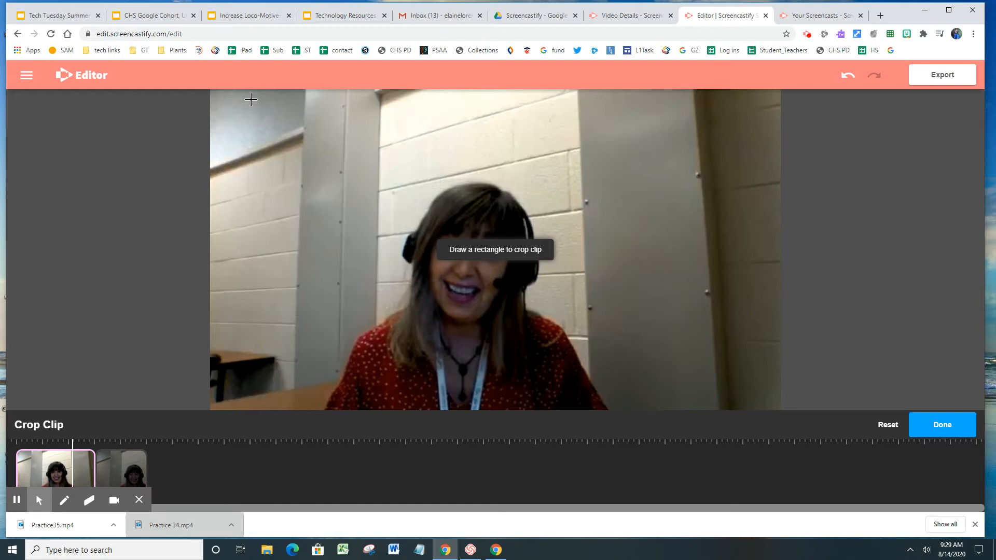
drag(259, 107, 650, 406)
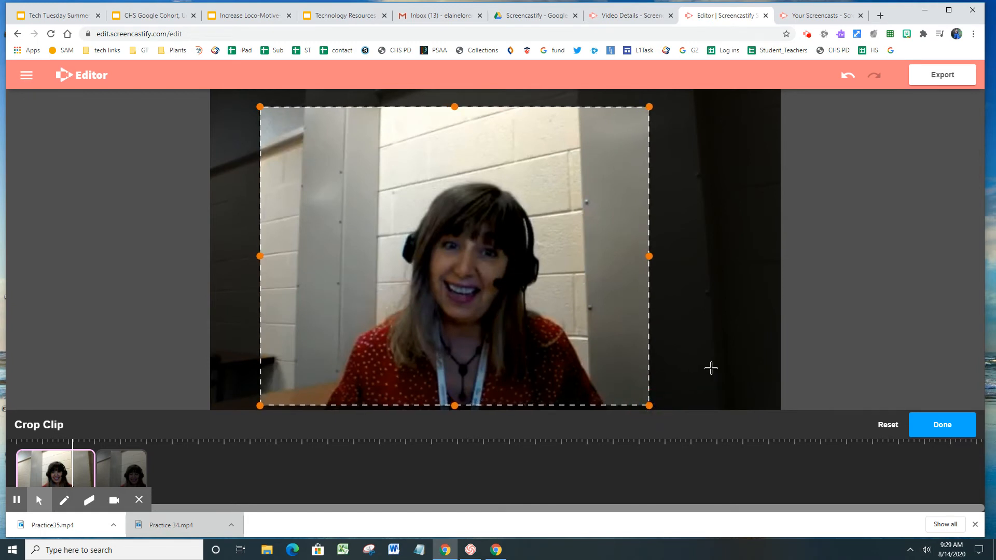
click(949, 425)
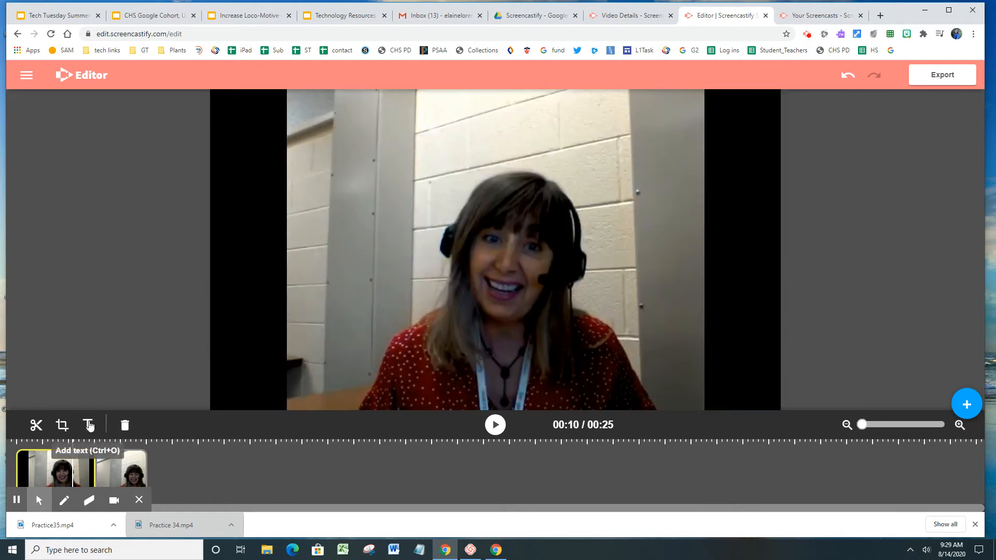
- Add a text overlay at 00:10 and format it with the Indie Flower font, Large size and yellow colour
click(89, 425)
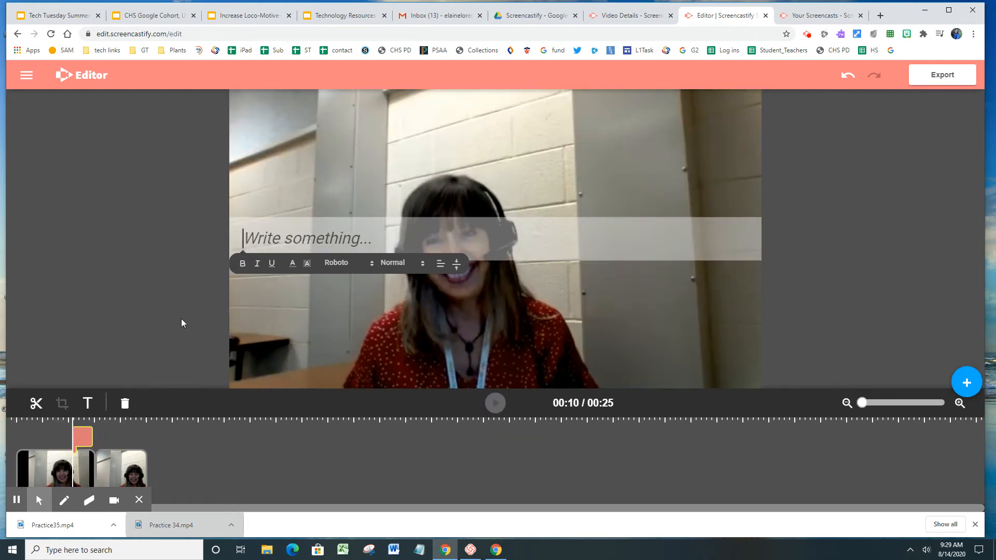
click(242, 265)
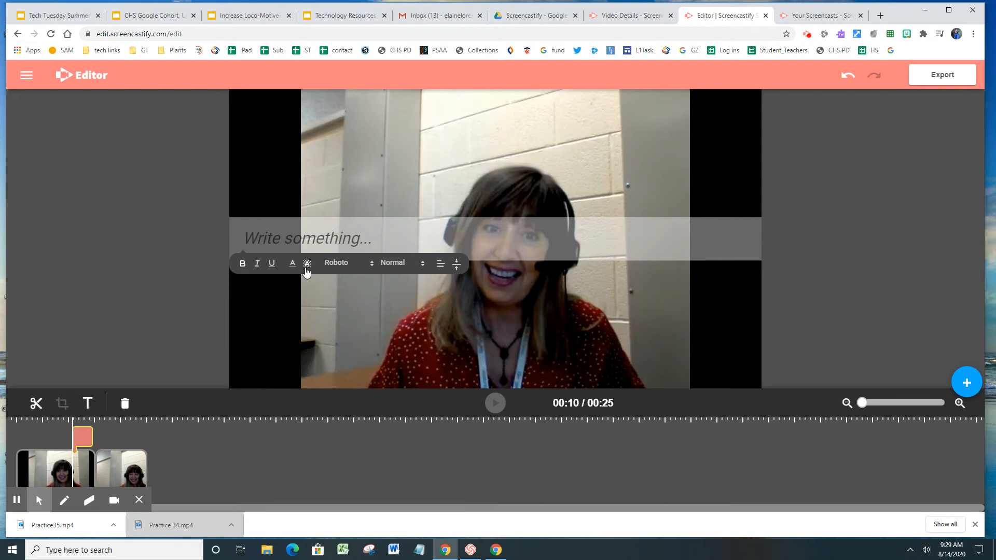
click(358, 267)
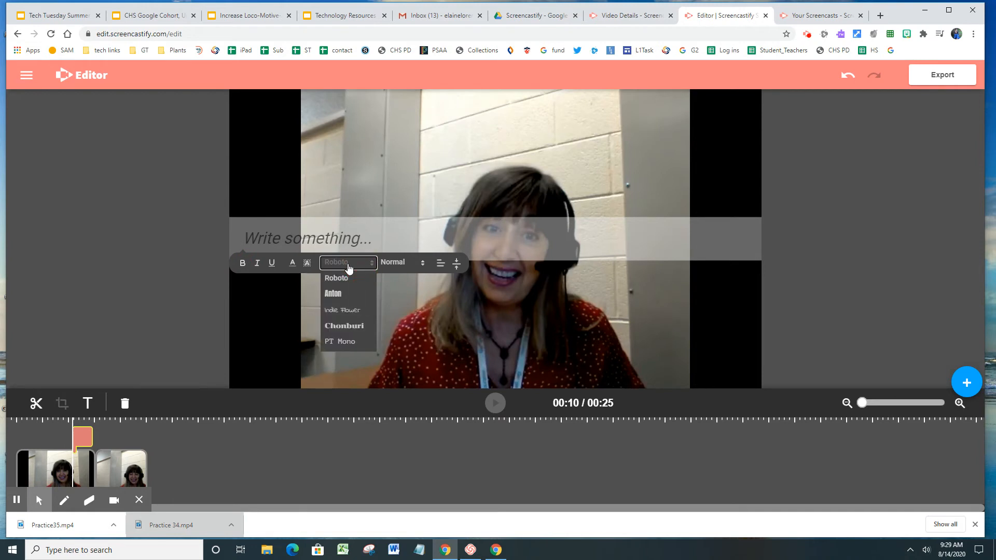
click(345, 310)
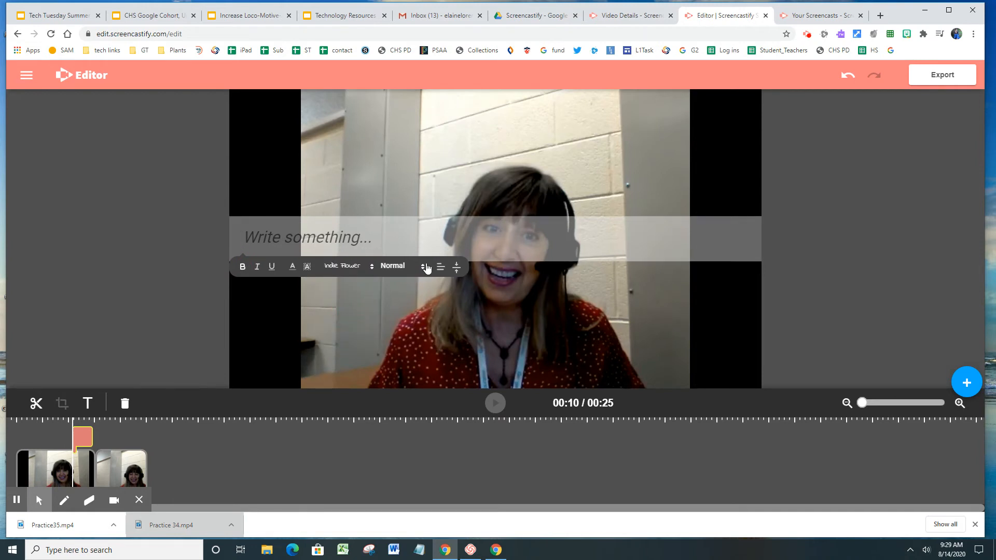
click(398, 272)
click(396, 311)
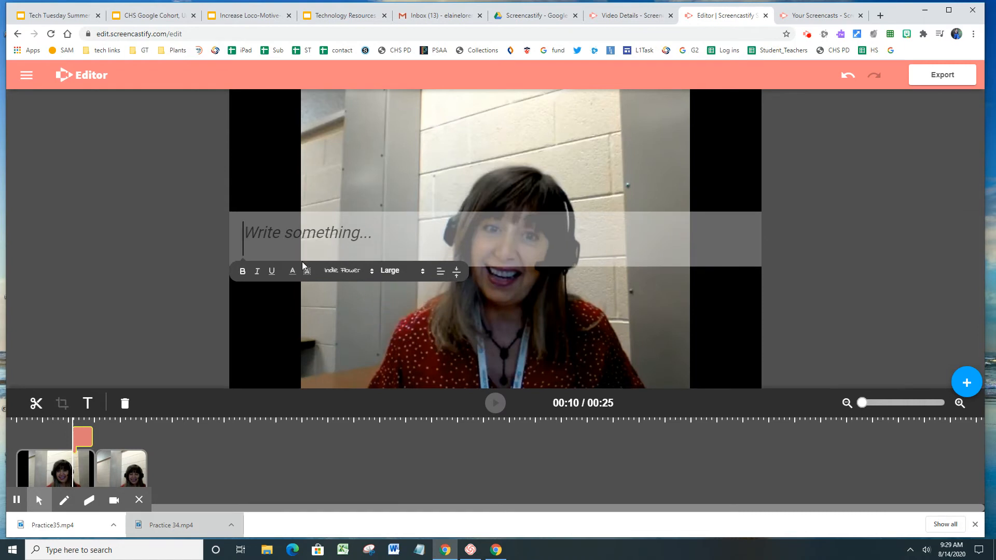
click(293, 271)
click(316, 295)
- Enter "I love Screencastify!" as the overlay's text and finish editing it
text(I w)
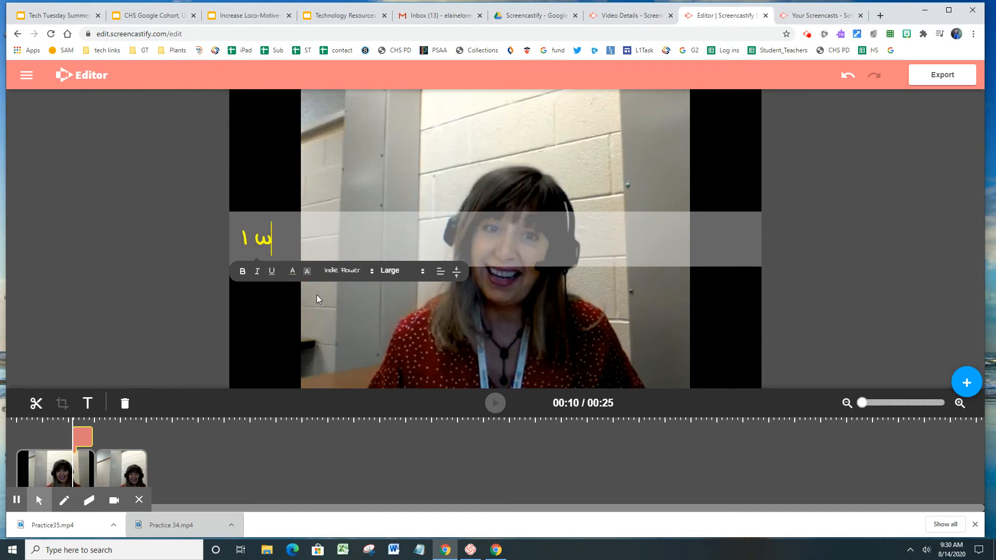
key(BackSpace)
text(love Scree)
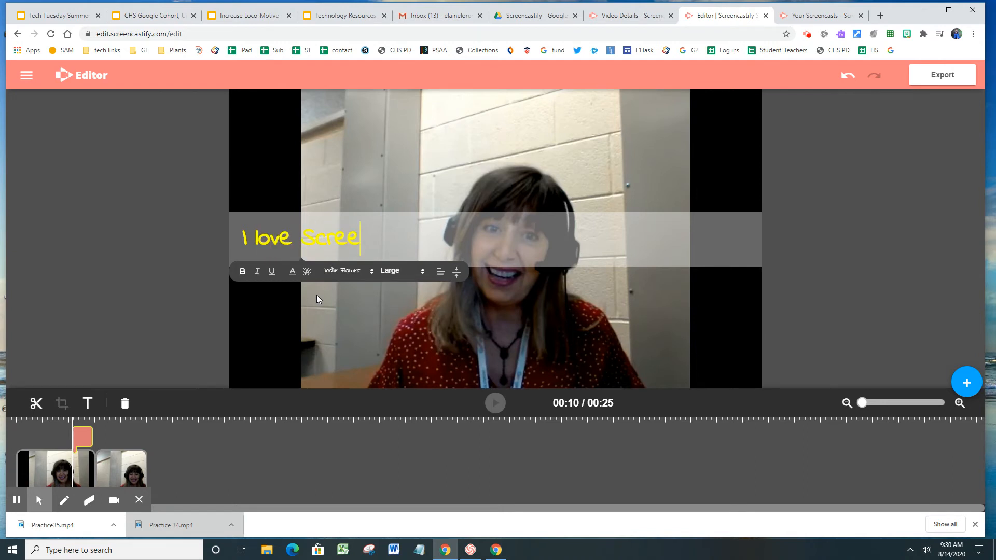
text(ncastify!)
click(630, 340)
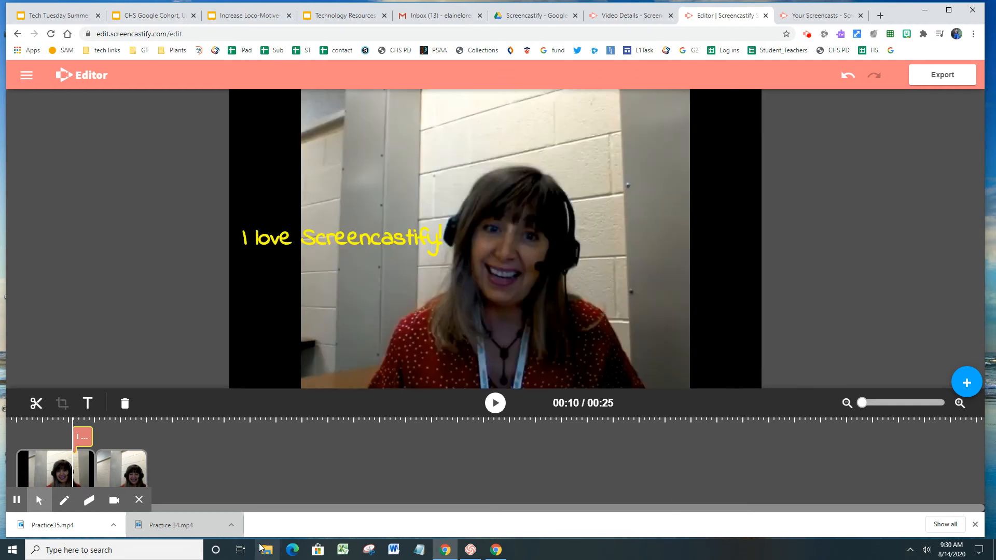
- Move the playhead to the end of the last clip at 00:25
click(150, 465)
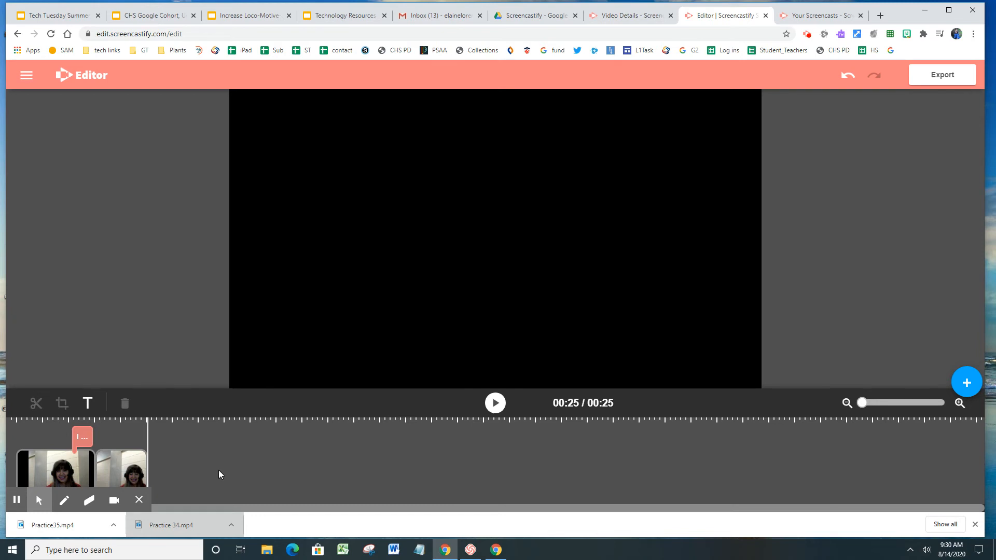
click(971, 387)
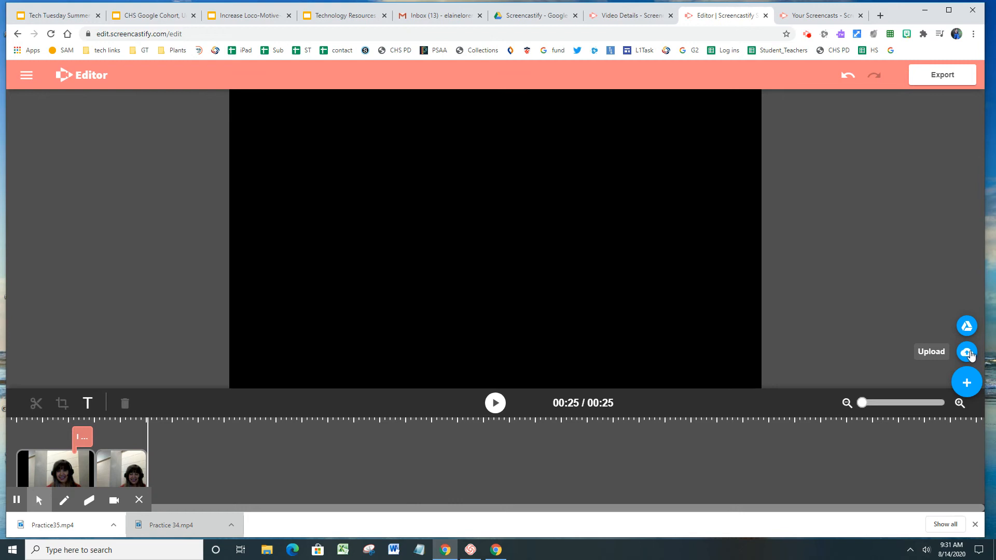
click(967, 326)
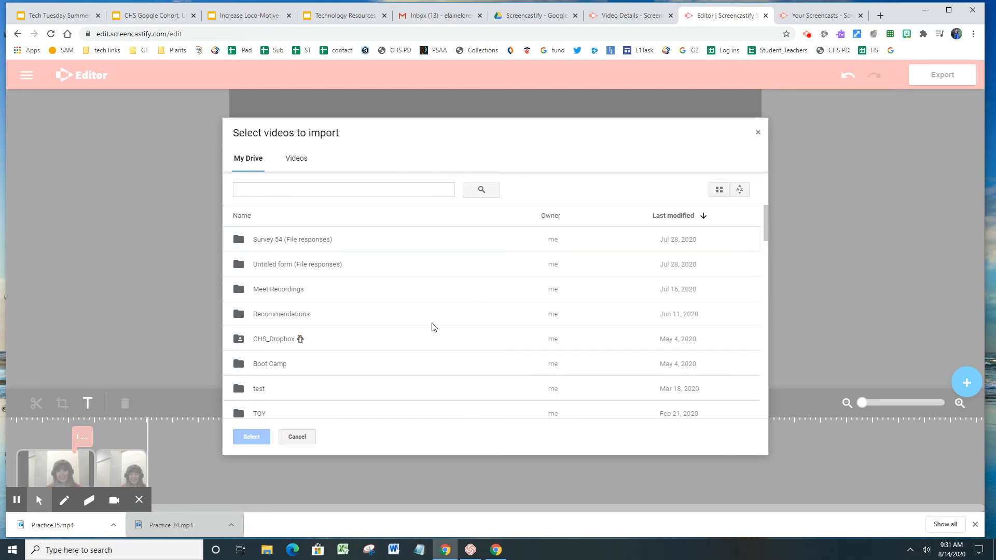
scroll(429, 321, down, 2)
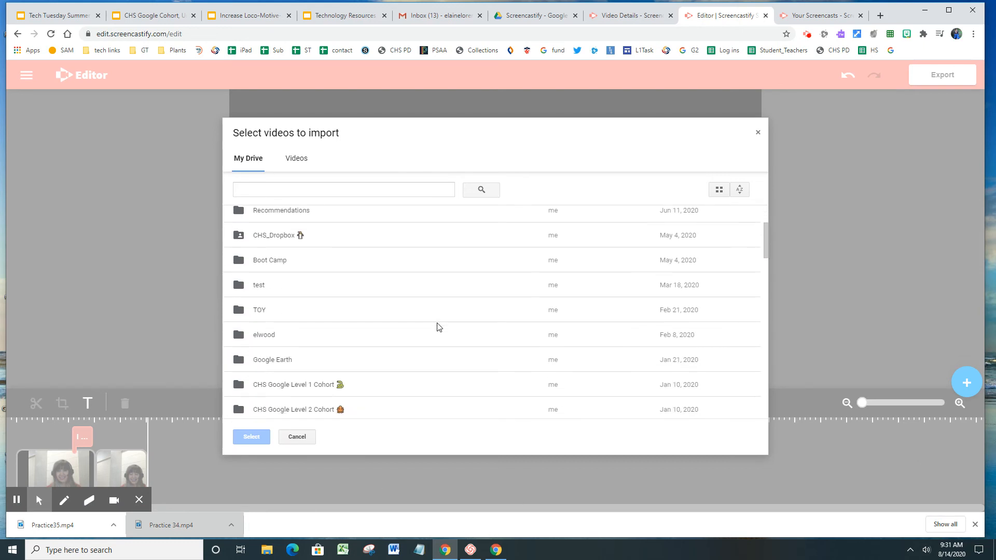
scroll(438, 327, down, 4)
scroll(451, 327, down, 5)
scroll(459, 324, down, 2)
scroll(466, 329, down, 3)
scroll(465, 330, down, 1)
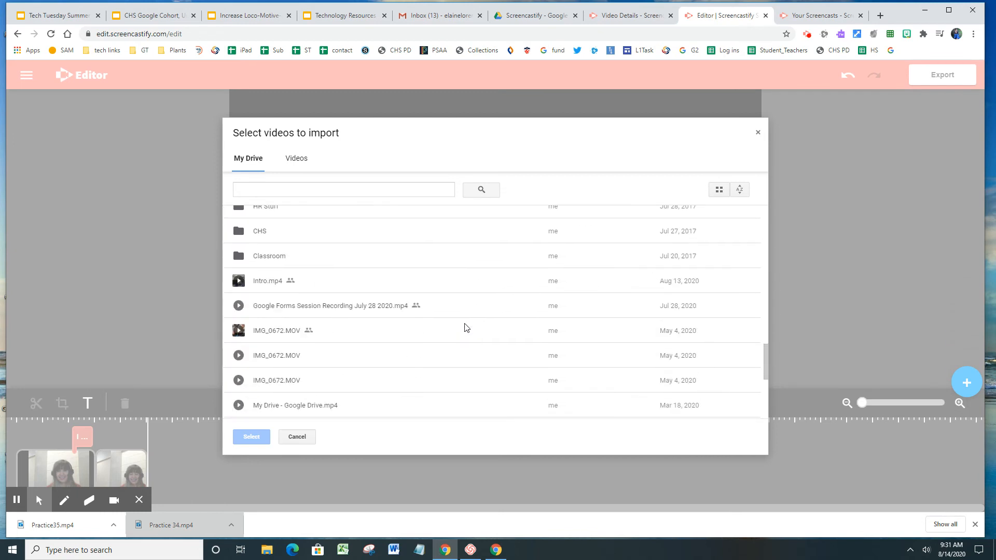
double_click(355, 305)
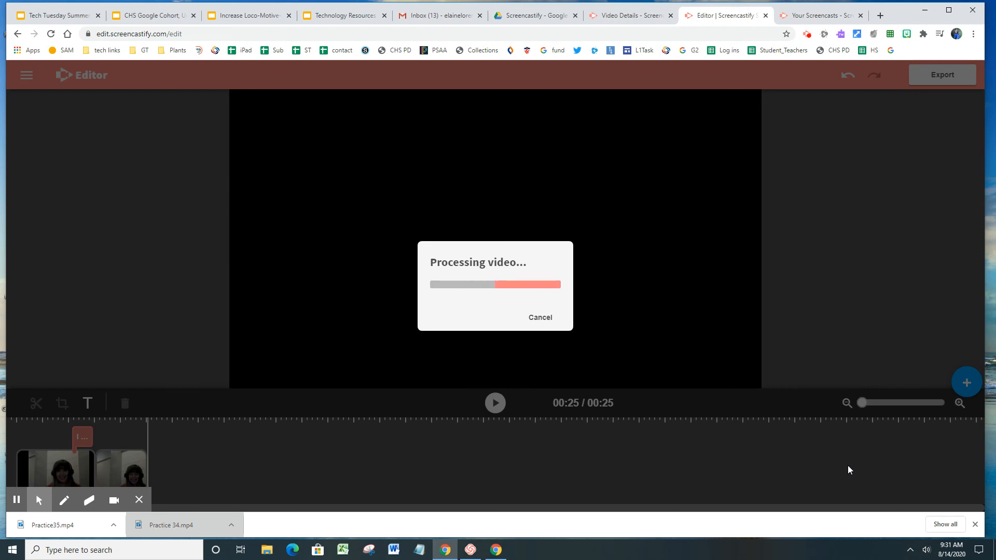
click(540, 317)
- Import the video "Jan 4, 2019 10:29 AM.webm" from the Screencastify folder in Google Drive onto the timeline
mouse_move(967, 384)
click(965, 325)
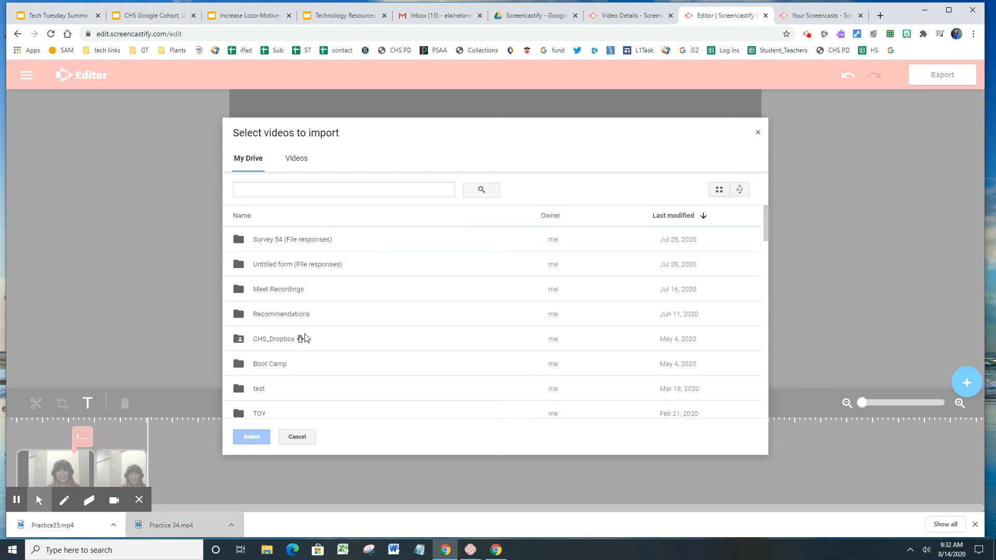
scroll(327, 336, down, 3)
scroll(356, 342, down, 4)
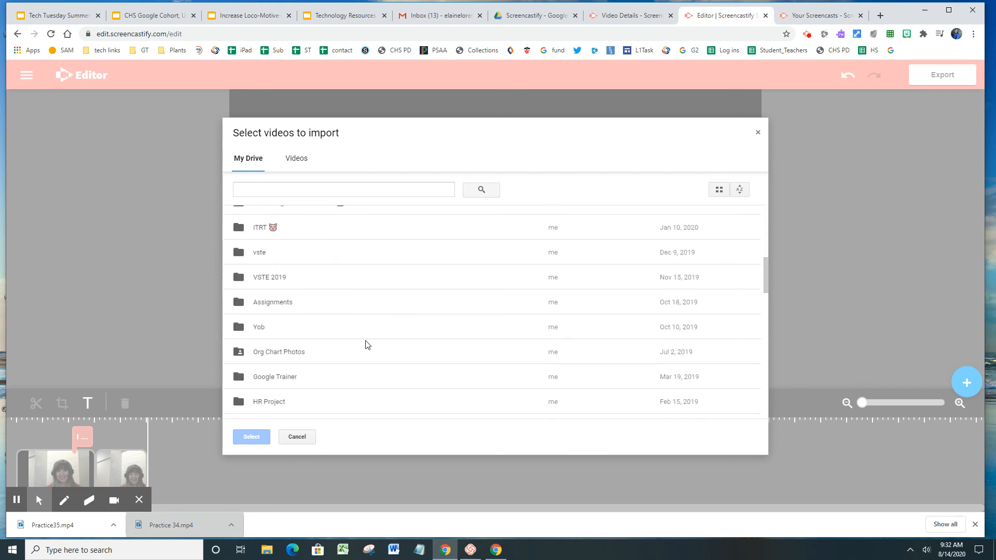
click(274, 375)
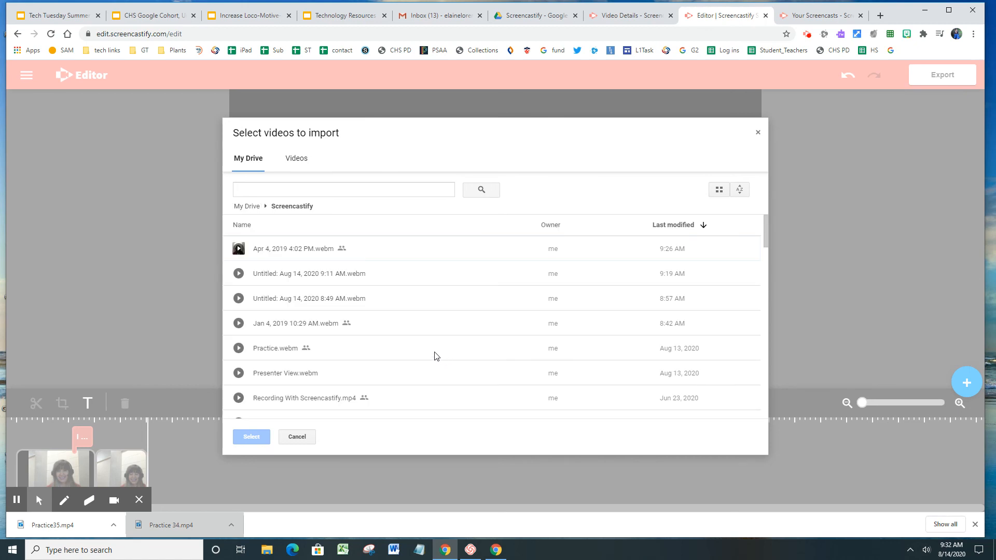
double_click(335, 324)
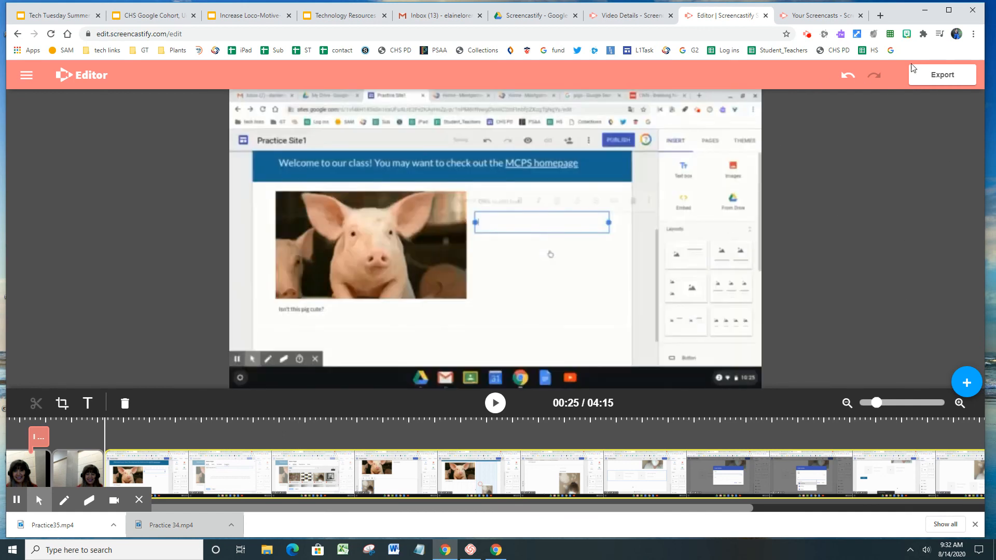
- Export the edited video as an MP4 named "Practice36" and start its download
click(946, 81)
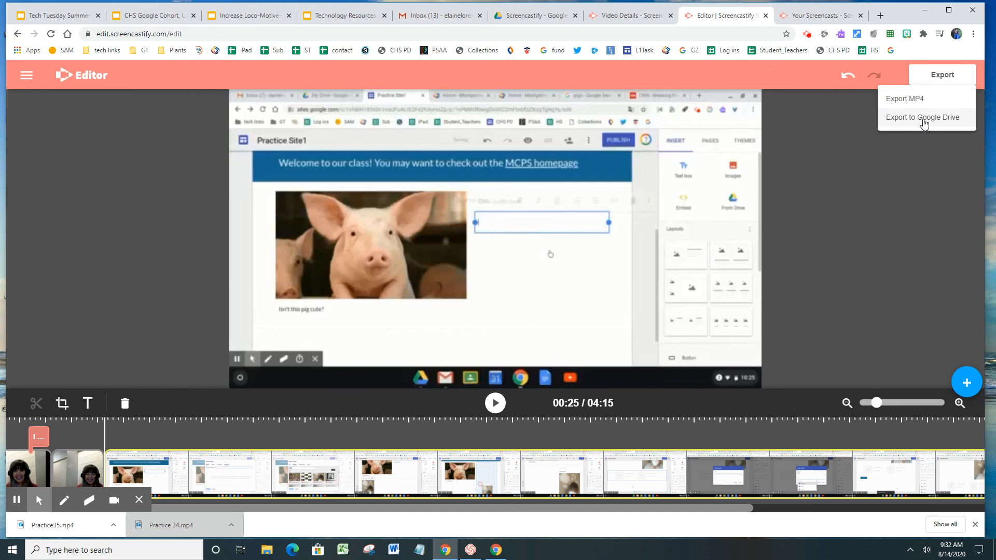
click(896, 99)
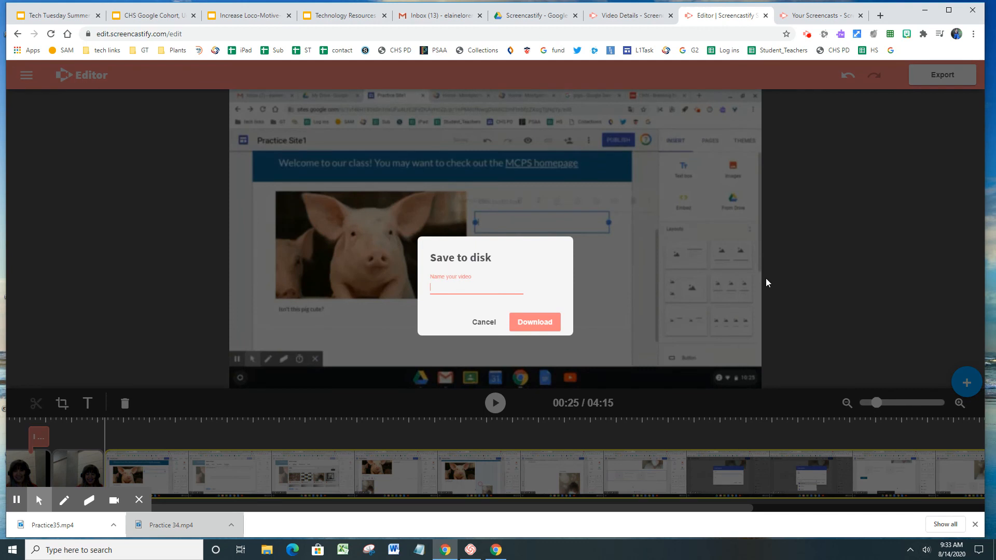
text(Prac)
text(tive)
text(ce)
text(36)
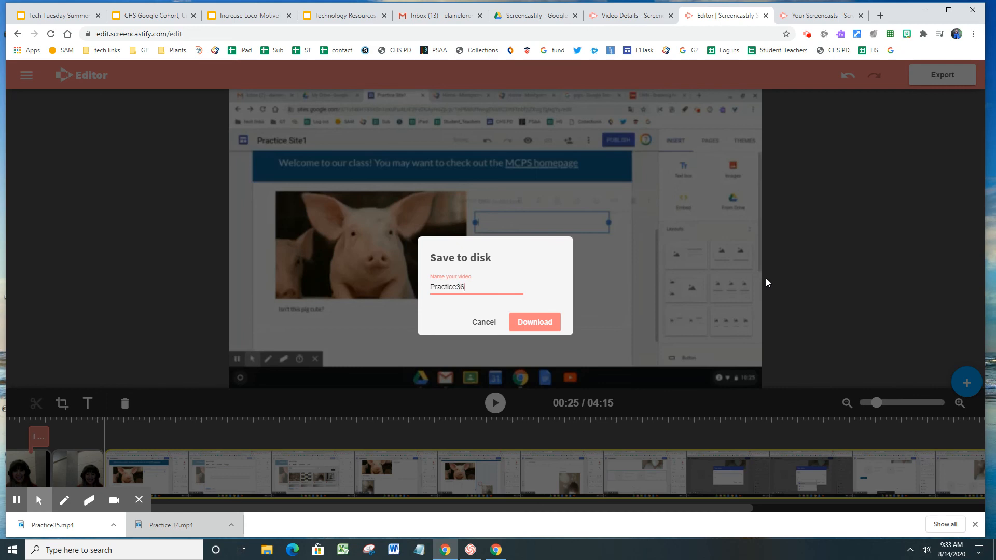
click(526, 327)
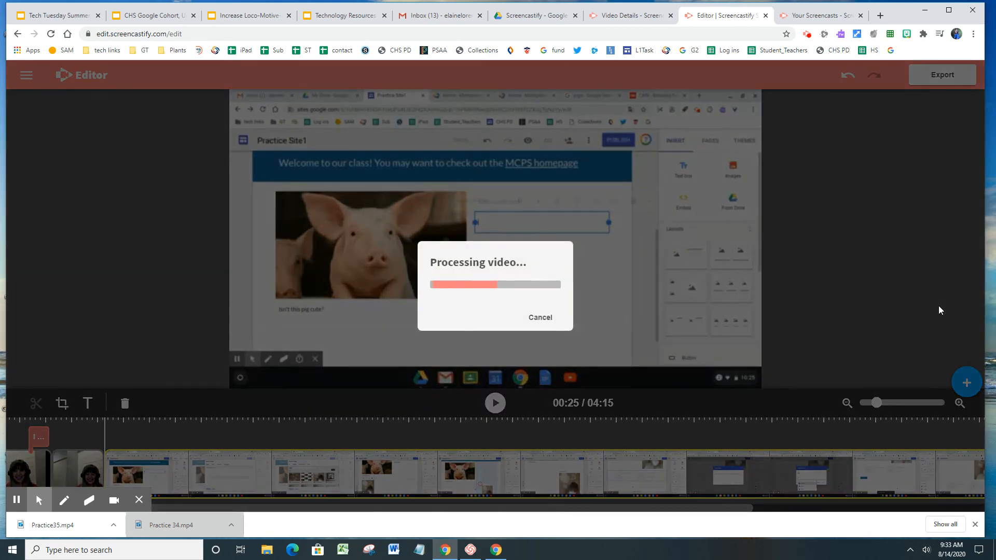